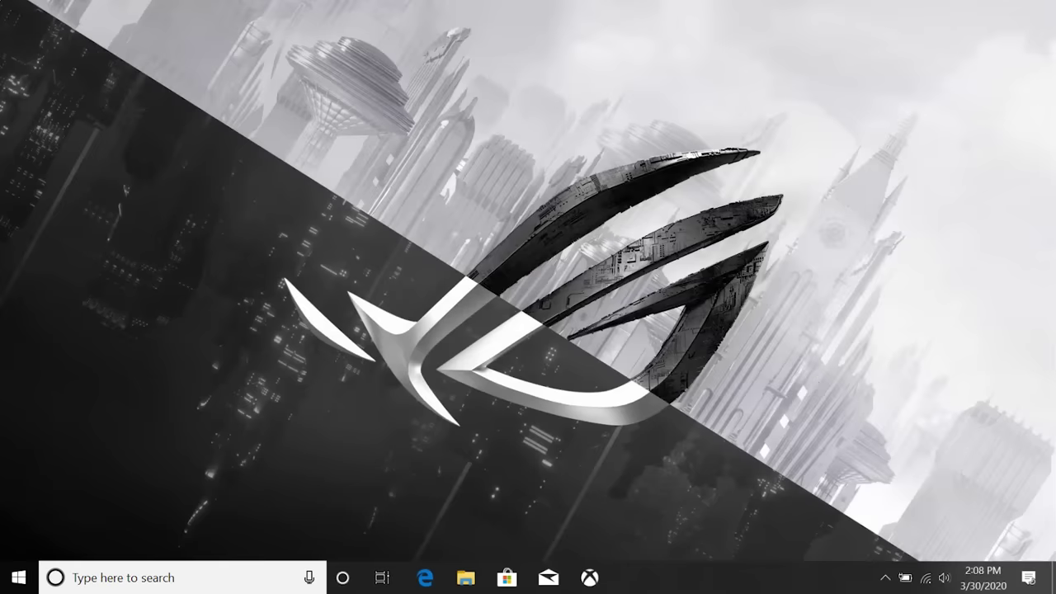
Step: Launch Armoury Crate from the Start menu and show its list of connected devices
key(super)
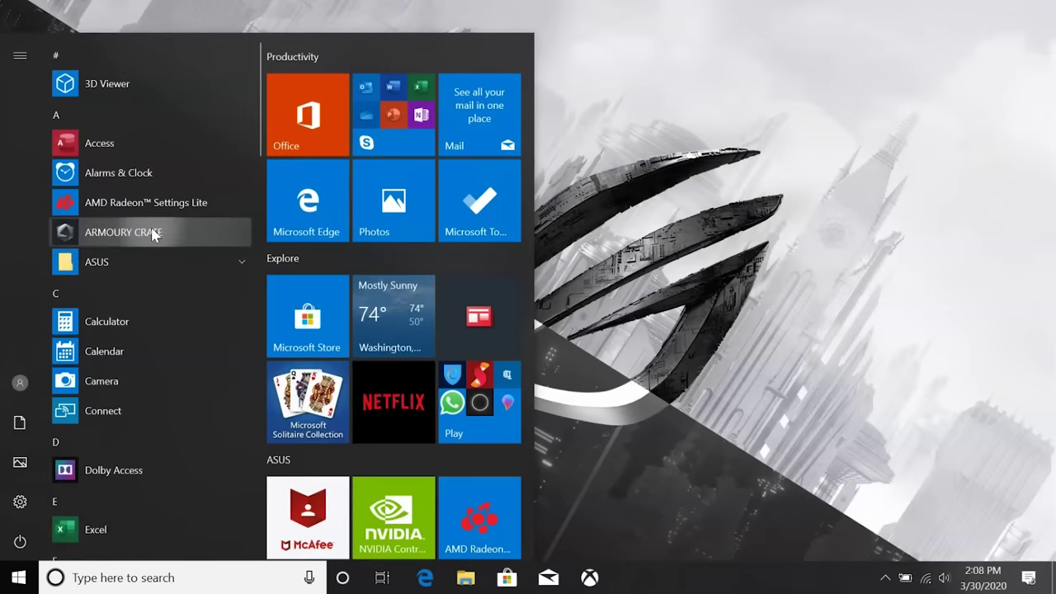
click(154, 234)
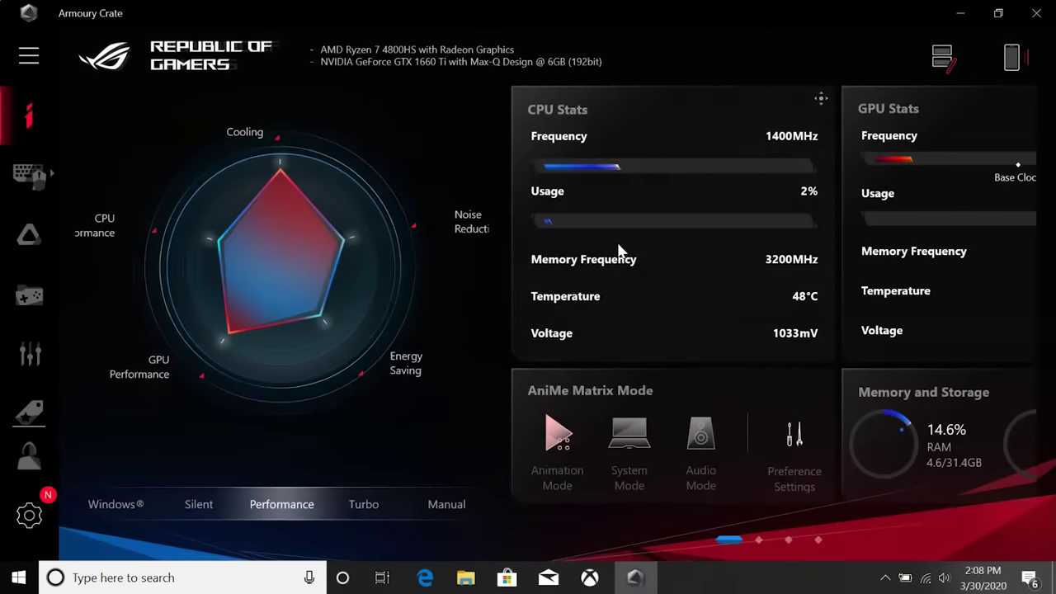
click(34, 179)
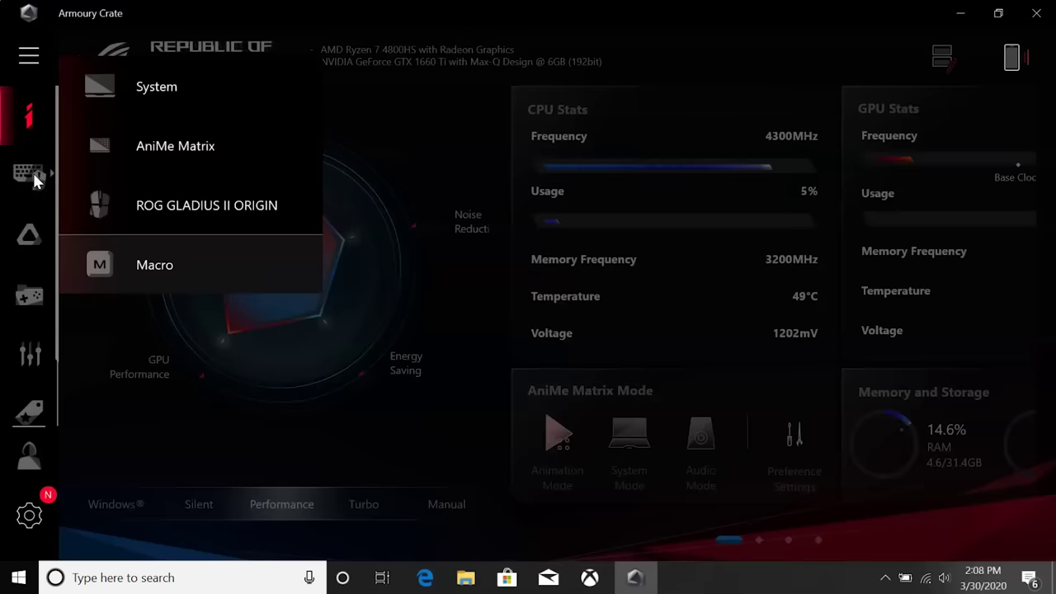
Step: Open the AniMe Matrix page, turn the Mail alert off and the Clock alert on
click(190, 165)
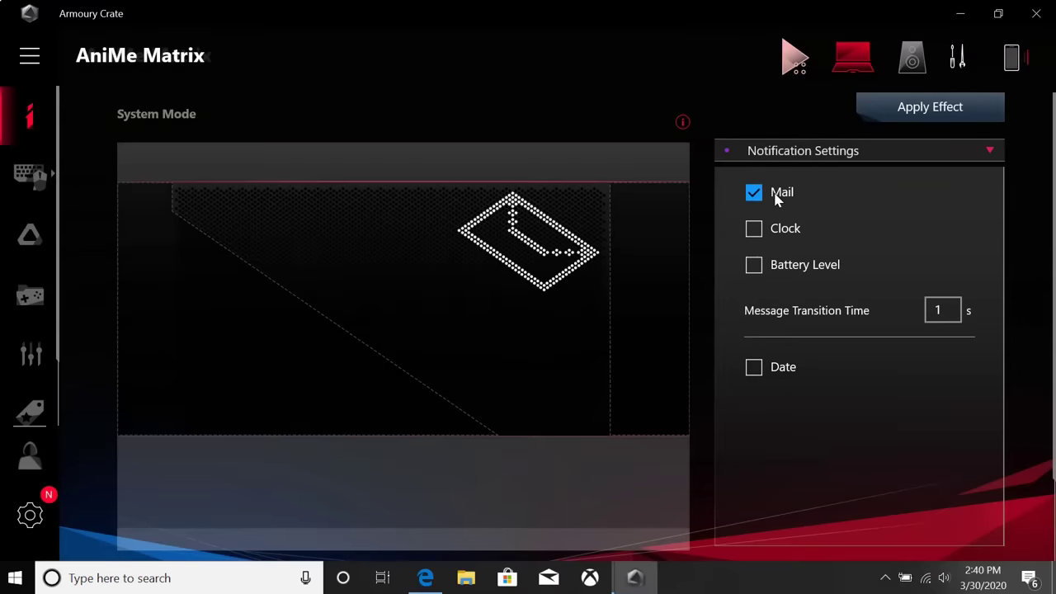
click(775, 196)
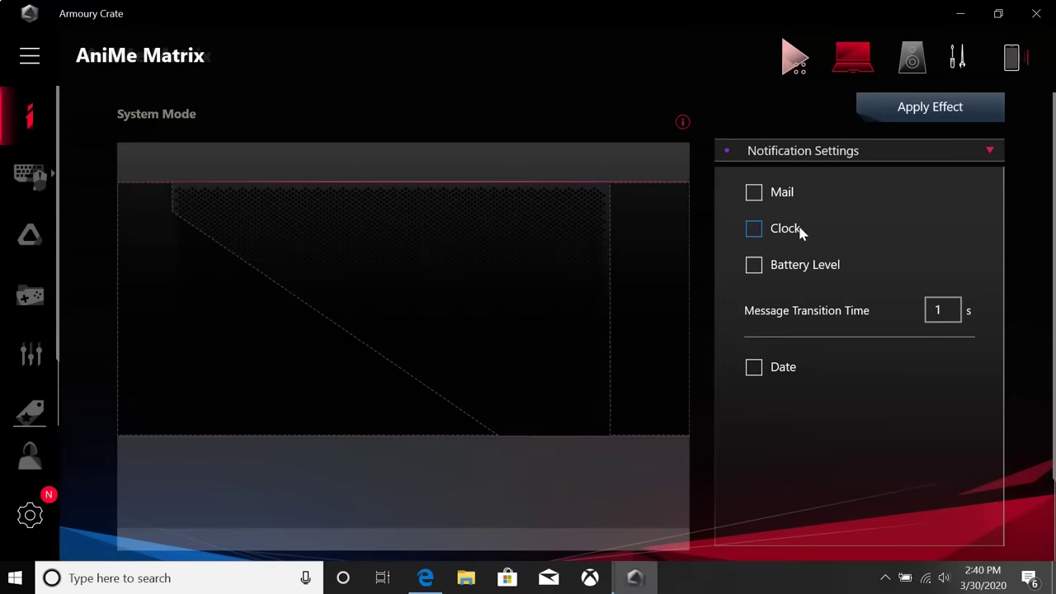
click(794, 232)
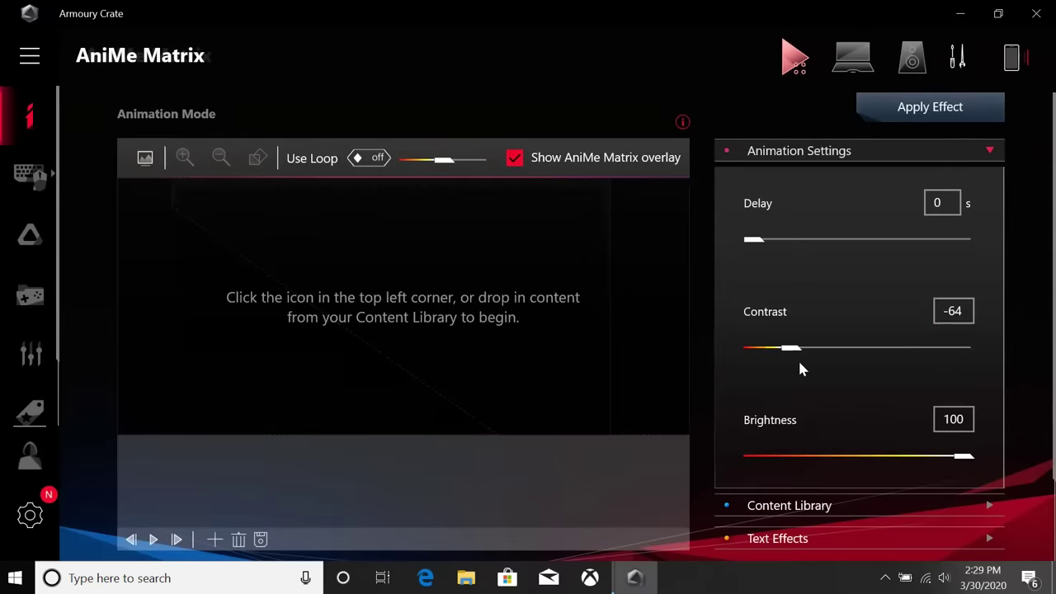
Step: Lower the AniMe Matrix animation contrast to -100
drag(799, 369, 745, 370)
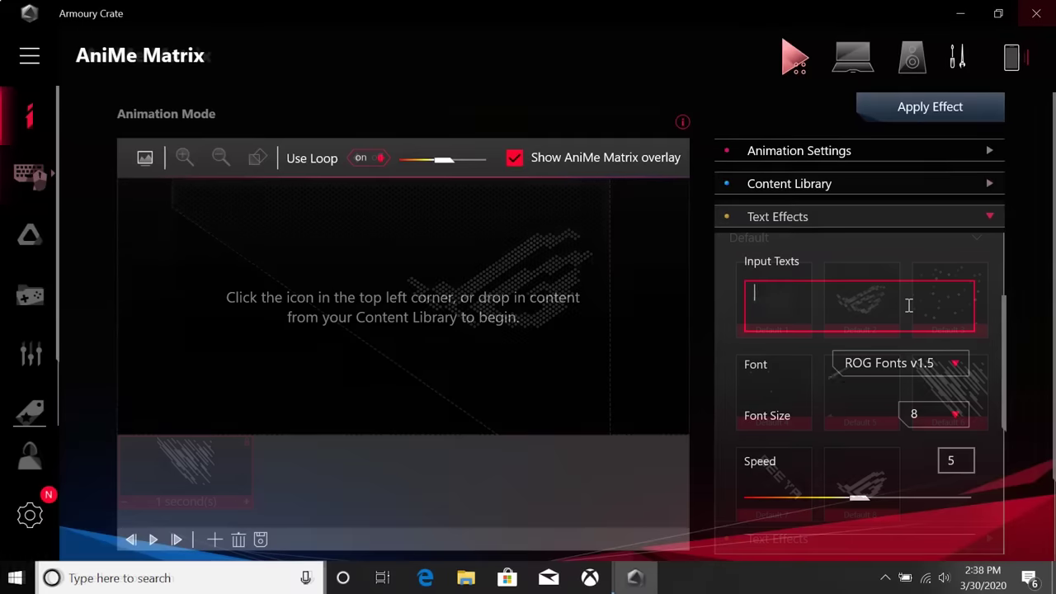
Step: Enter 'Zephyrus' as the lid text, keeping ROG Fonts v1.5 at font size 8
text(Zephyrus)
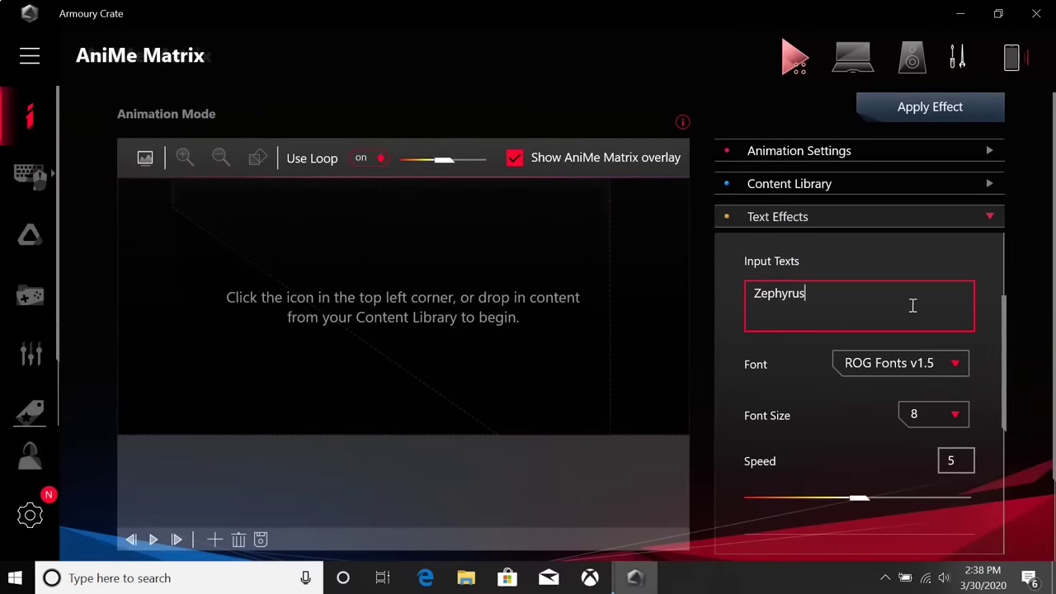
click(948, 363)
click(962, 363)
click(957, 411)
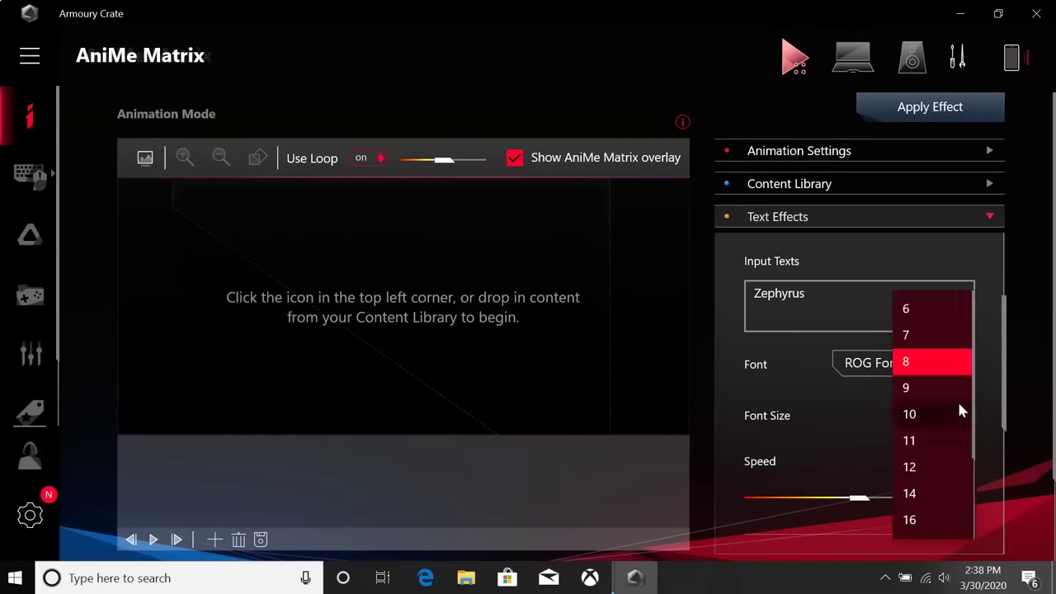
click(953, 371)
Step: Add a second text line 'ROG' at font size 12 and turn text effects on
scroll(998, 394, down, 3)
click(904, 390)
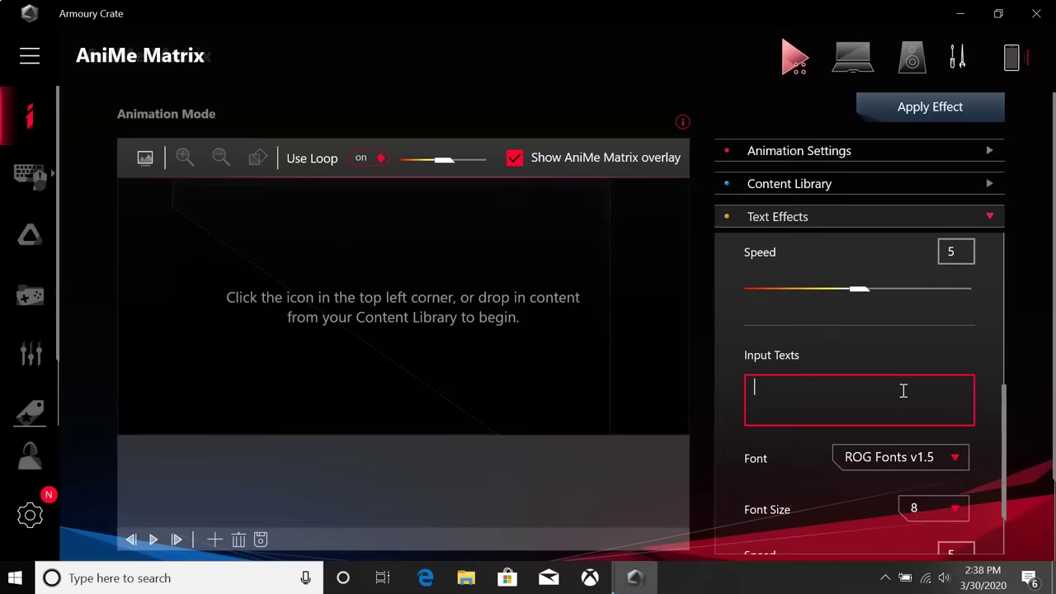
scroll(1004, 424, down, 2)
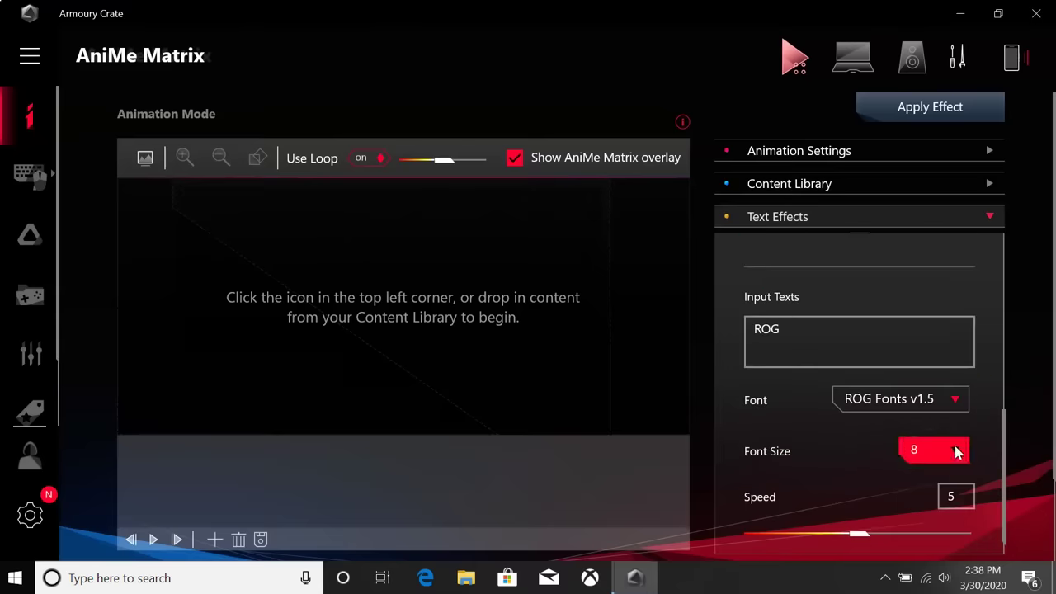
click(955, 448)
click(943, 474)
drag(1005, 480, 1019, 281)
click(961, 264)
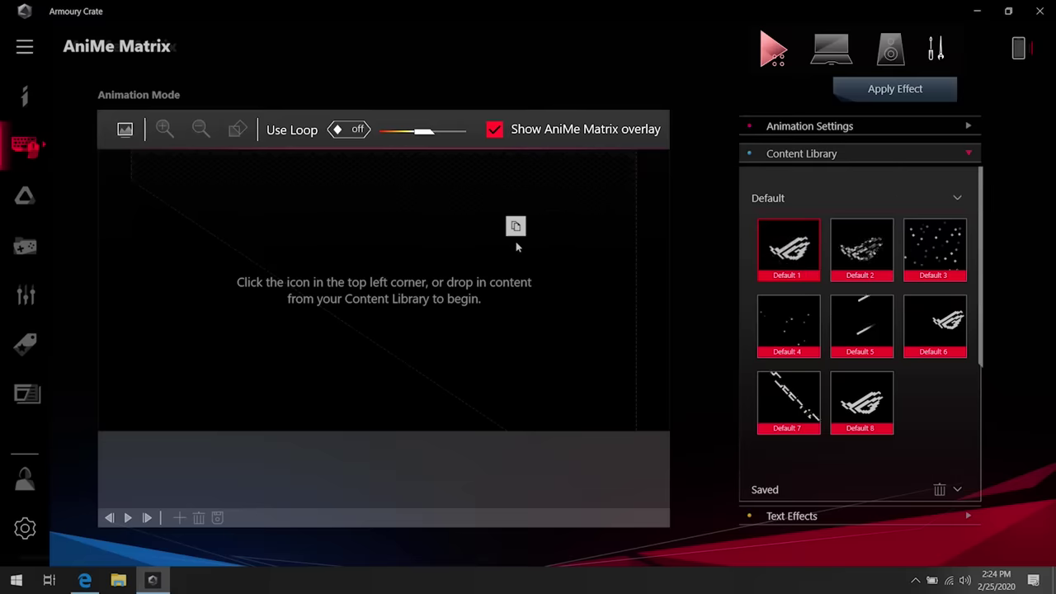
Step: Place the Default 1 ROG logo on the lid and pick the Still-emj-Rock image as a frame
drag(516, 245, 515, 245)
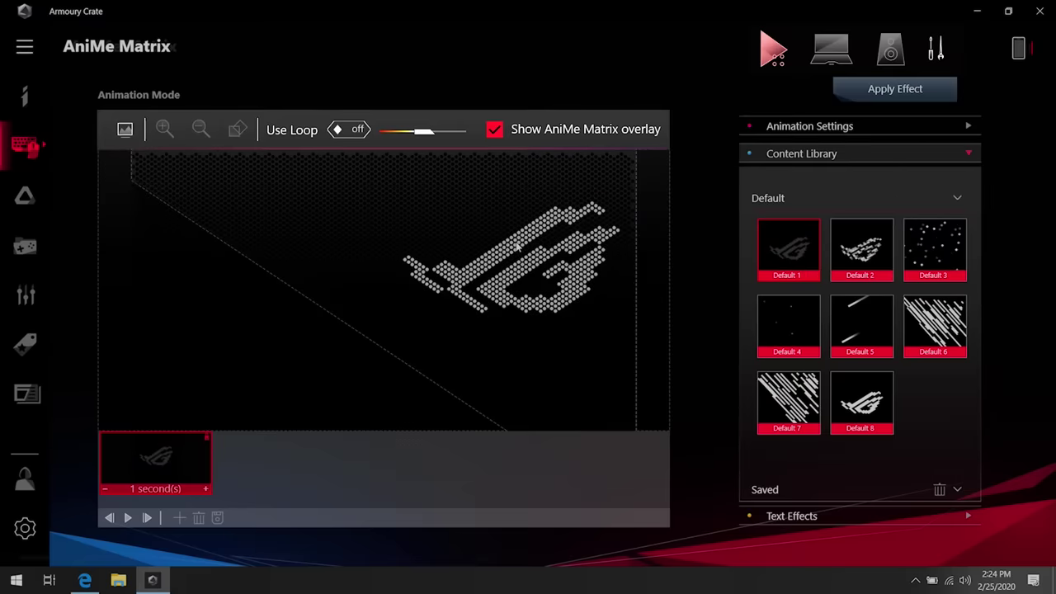
click(899, 198)
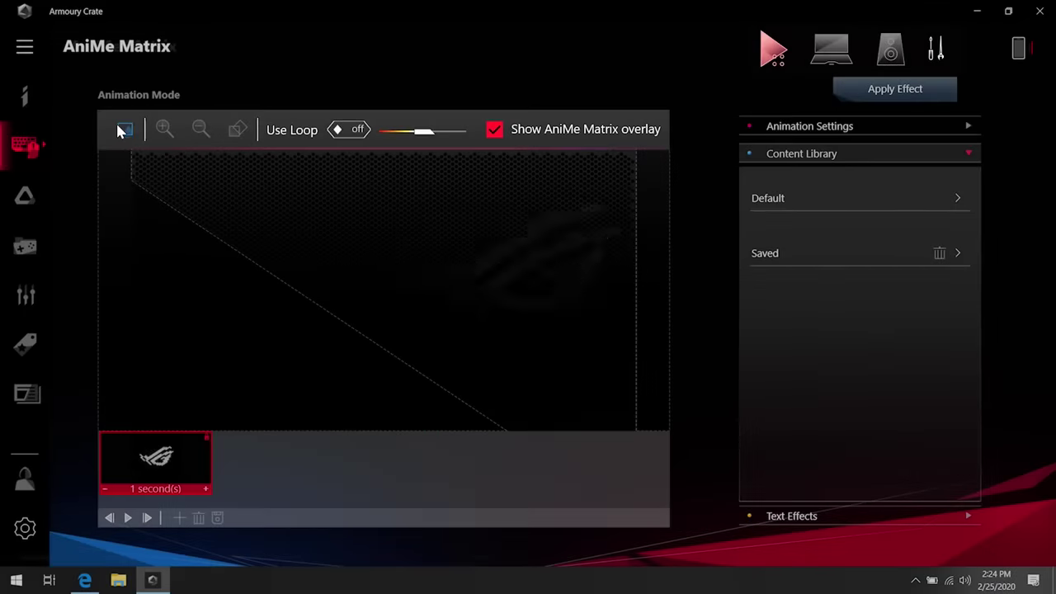
click(124, 130)
click(330, 150)
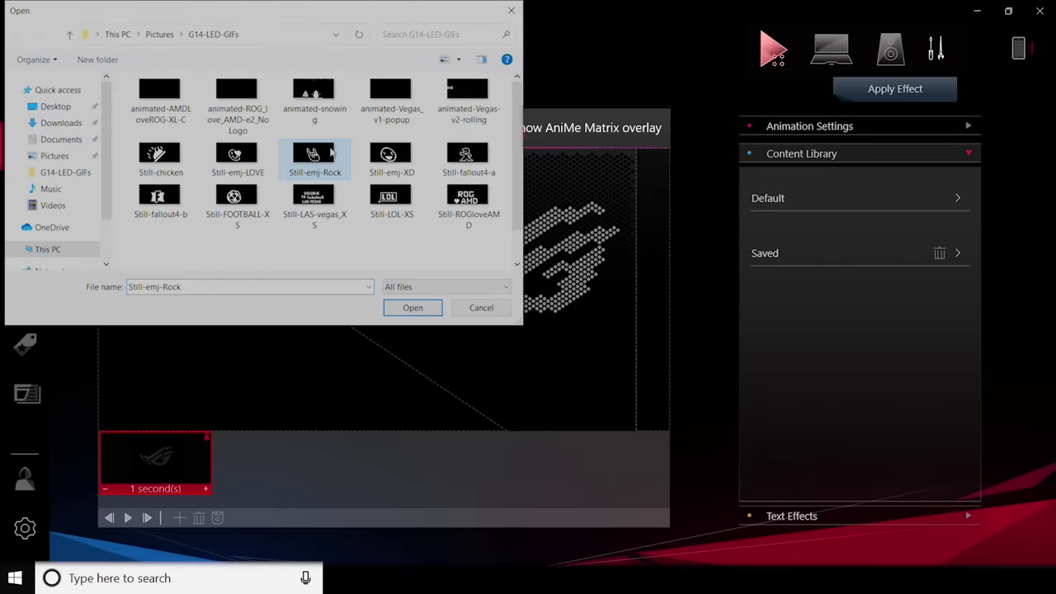
Step: Insert the rock-hand image as a new frame and move it toward the lid's upper right
click(410, 307)
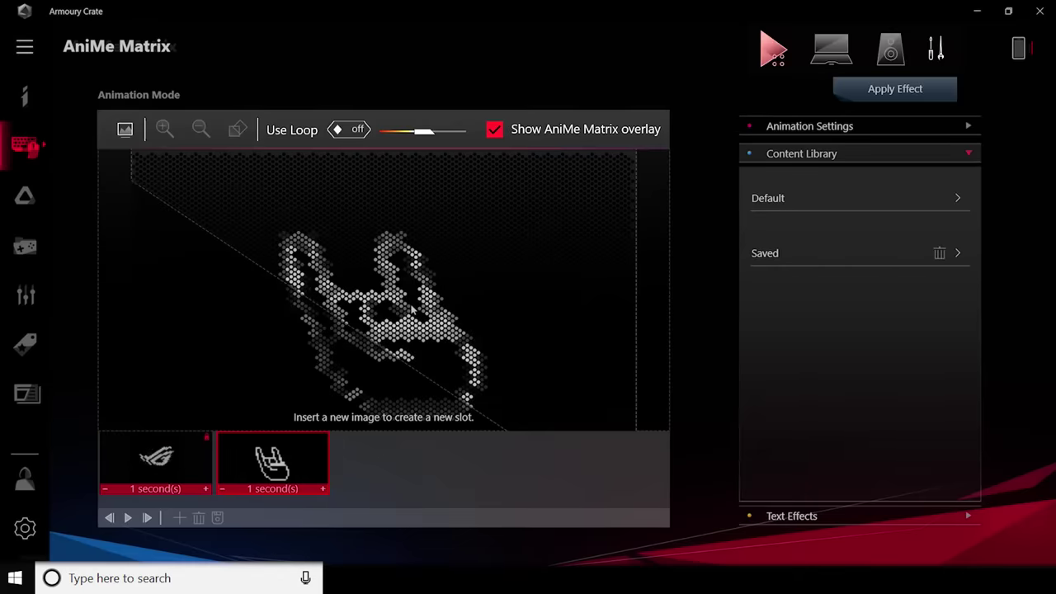
drag(410, 307, 596, 279)
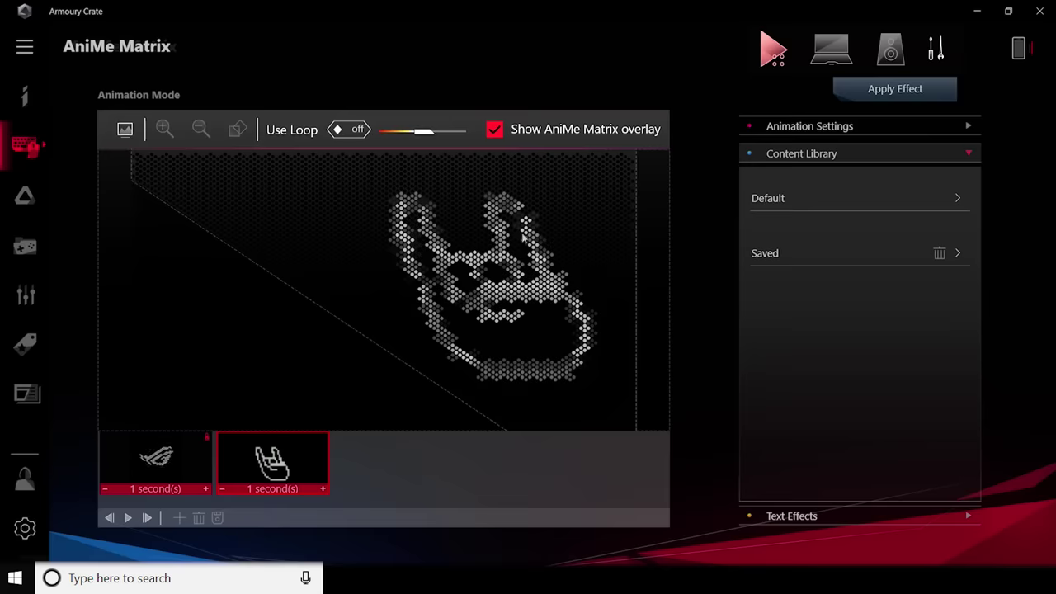
scroll(178, 149, up, 1)
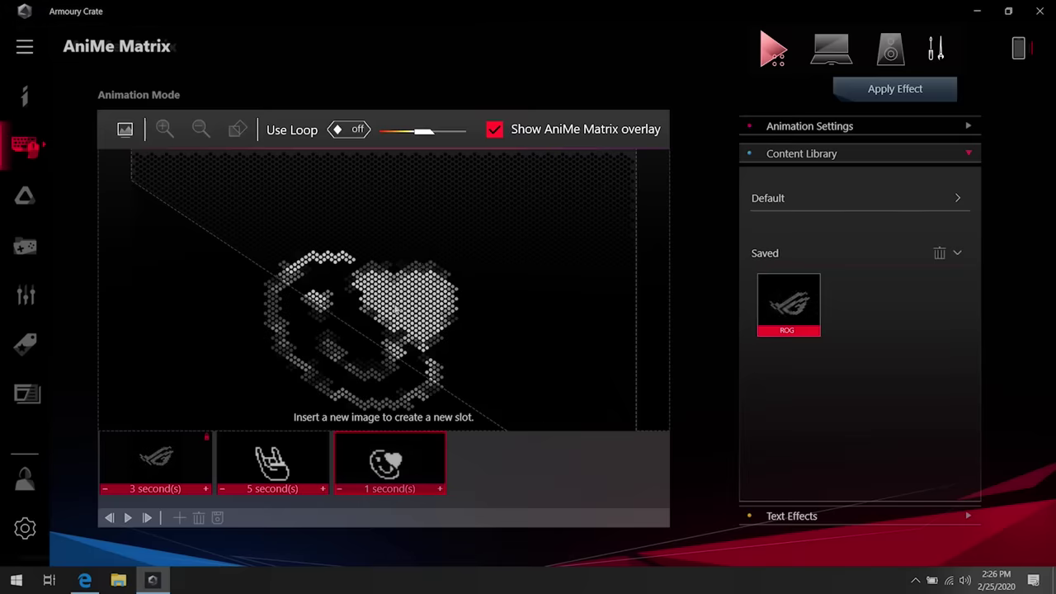
drag(396, 277, 660, 211)
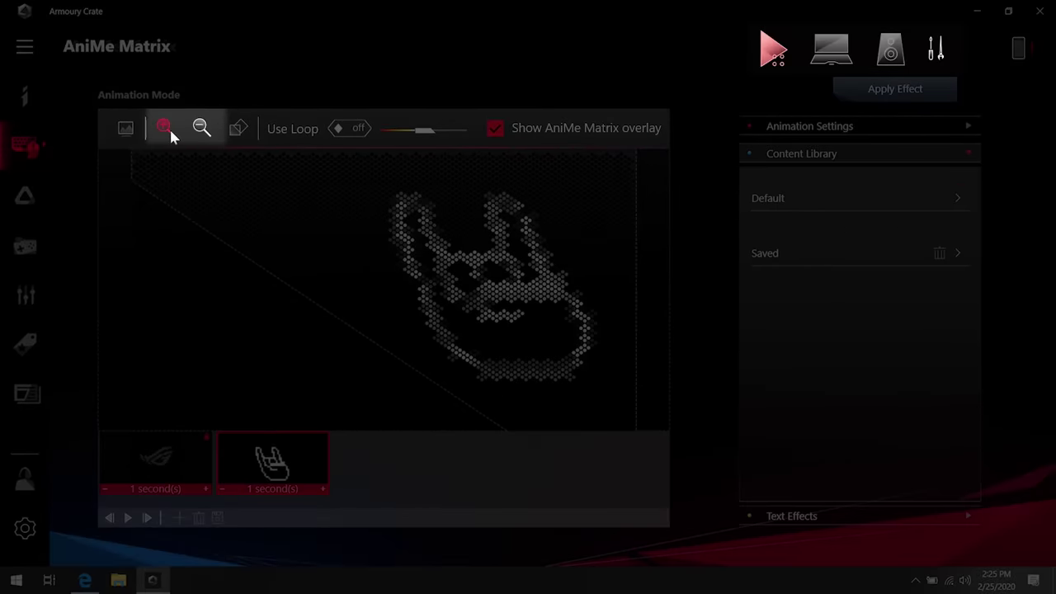
Step: Enlarge the hand image, nudge it up, and lengthen the second frame to 5 seconds
click(171, 136)
drag(534, 334, 520, 304)
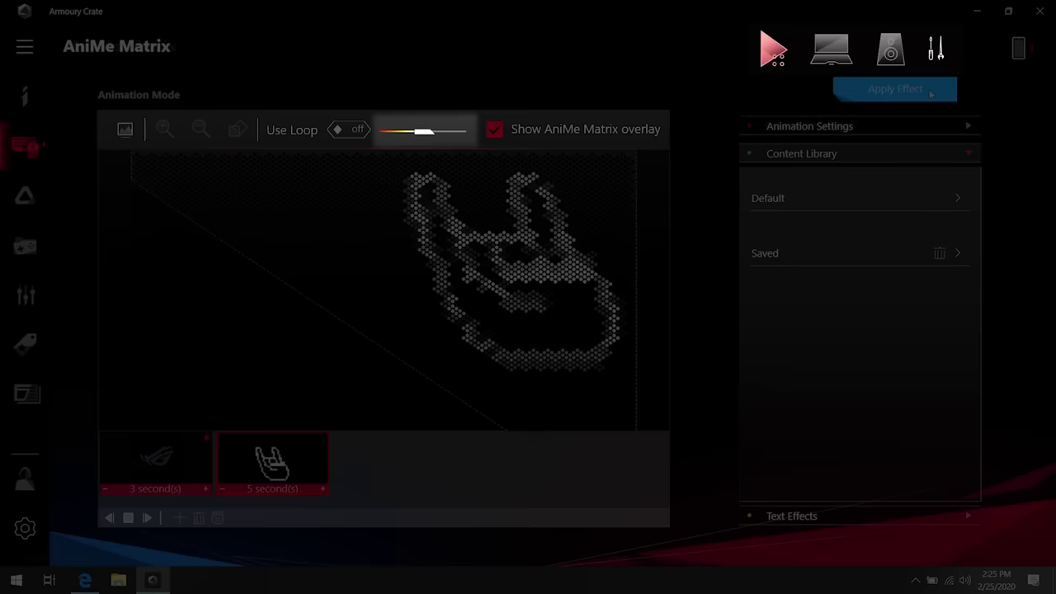
click(150, 494)
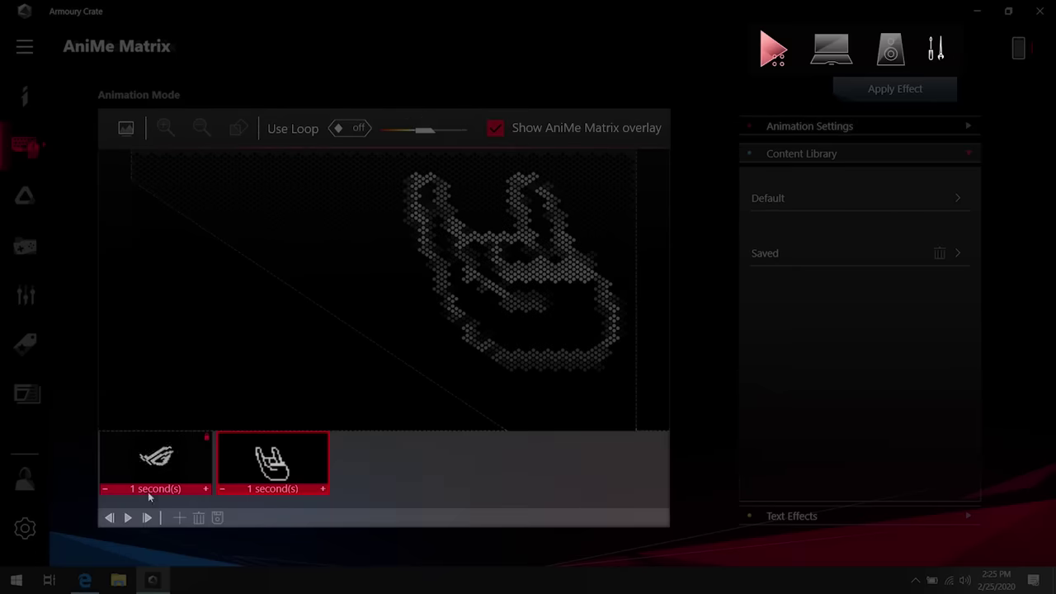
click(322, 490)
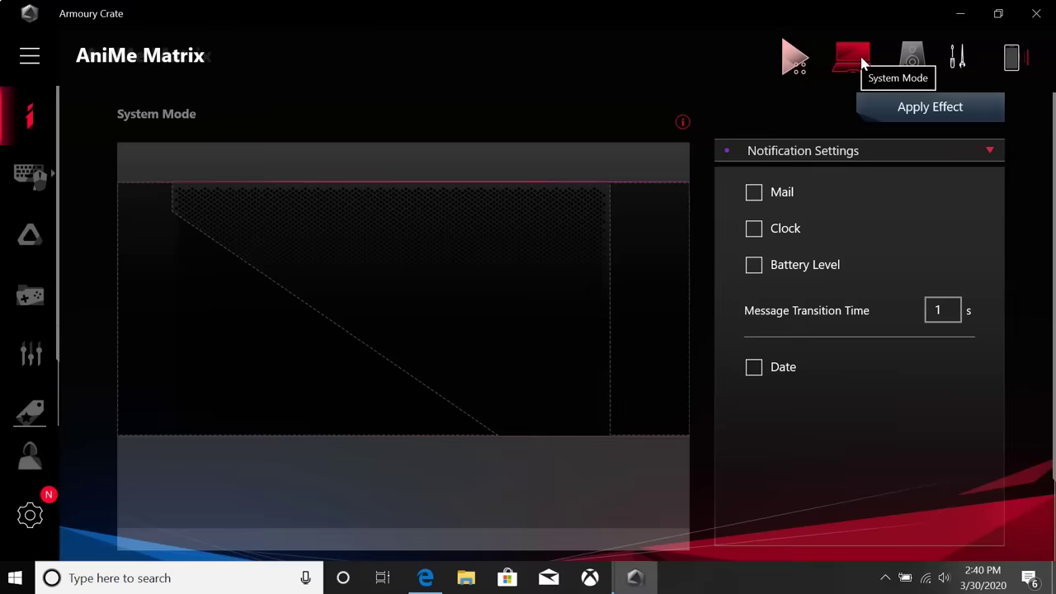
Step: Show the Mail, Clock, Battery Level and Date alerts in turn, then switch to Audio Mode
click(774, 192)
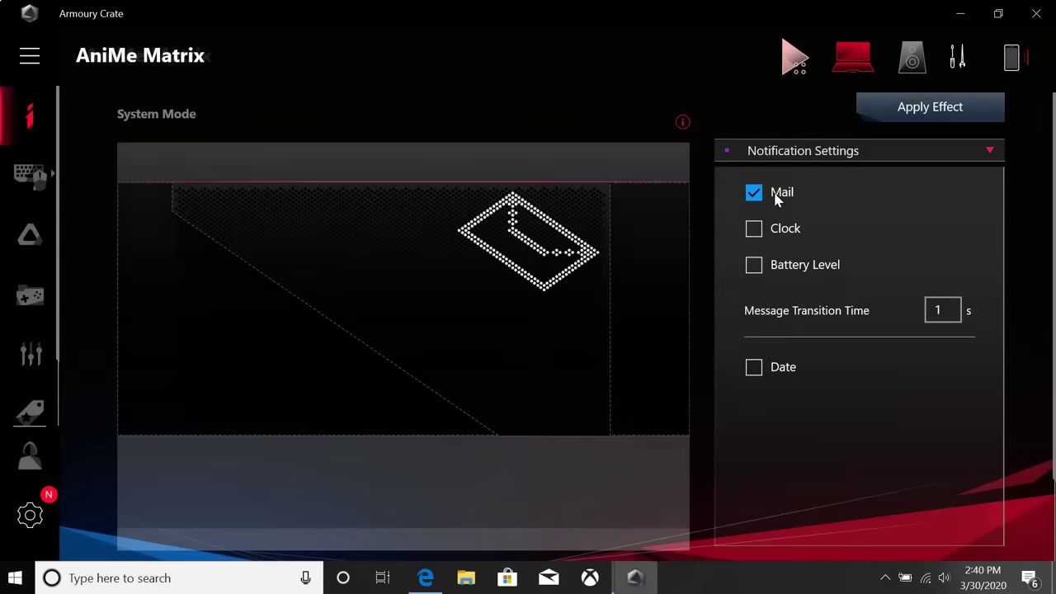
click(791, 232)
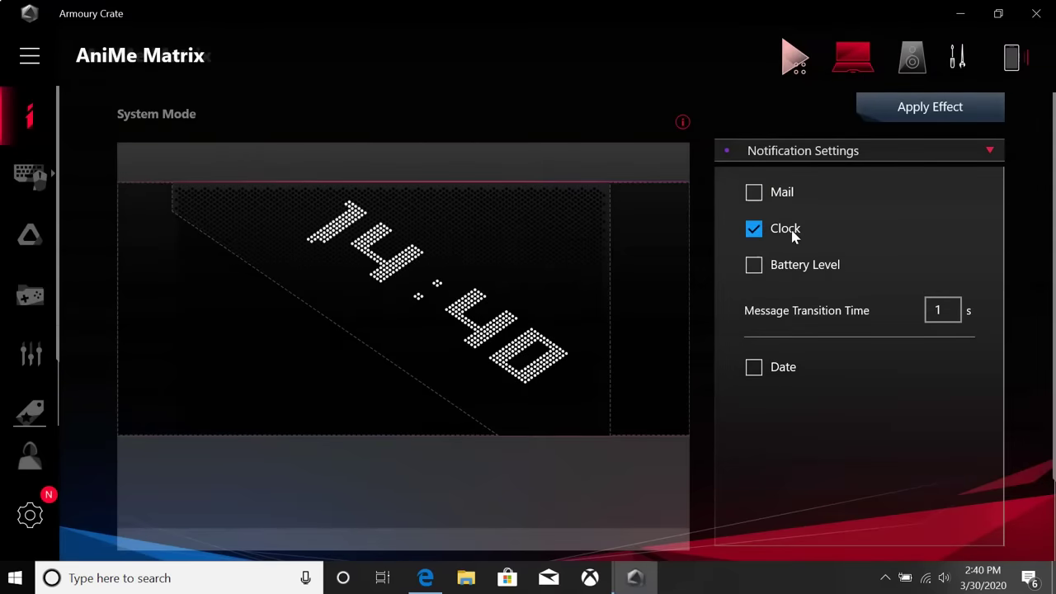
click(829, 272)
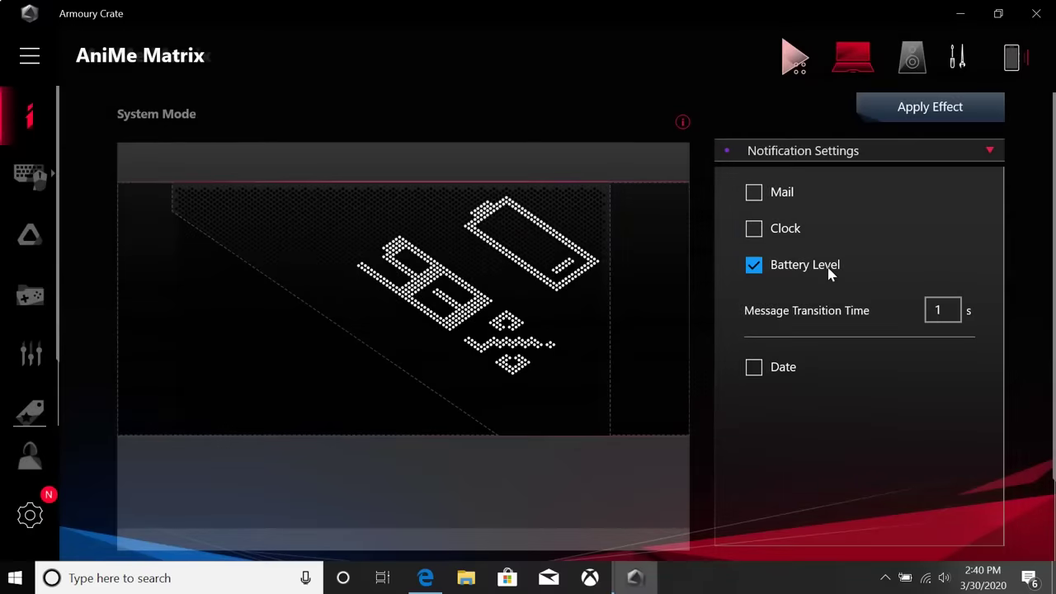
click(776, 370)
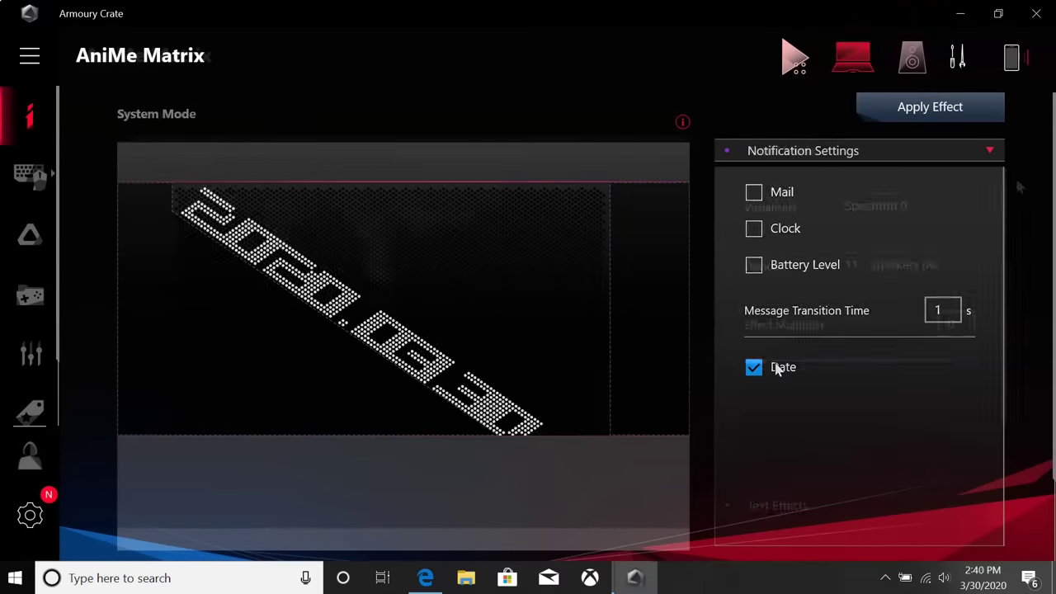
click(911, 58)
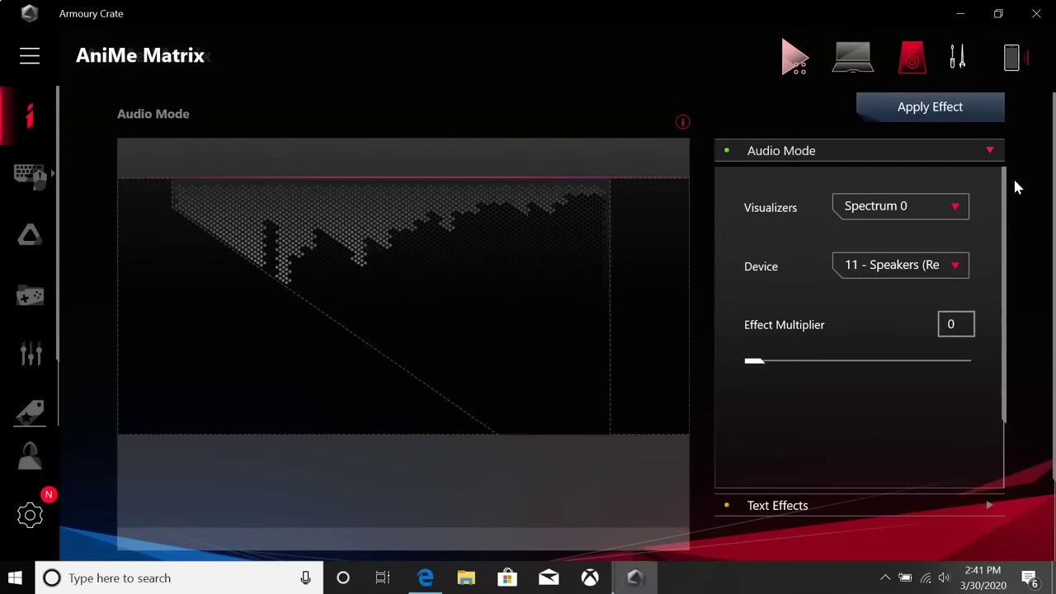
Step: Choose the Spectrum 2 visualizer, raise Effect Multiplier to 33, and expand Text Effects
click(963, 206)
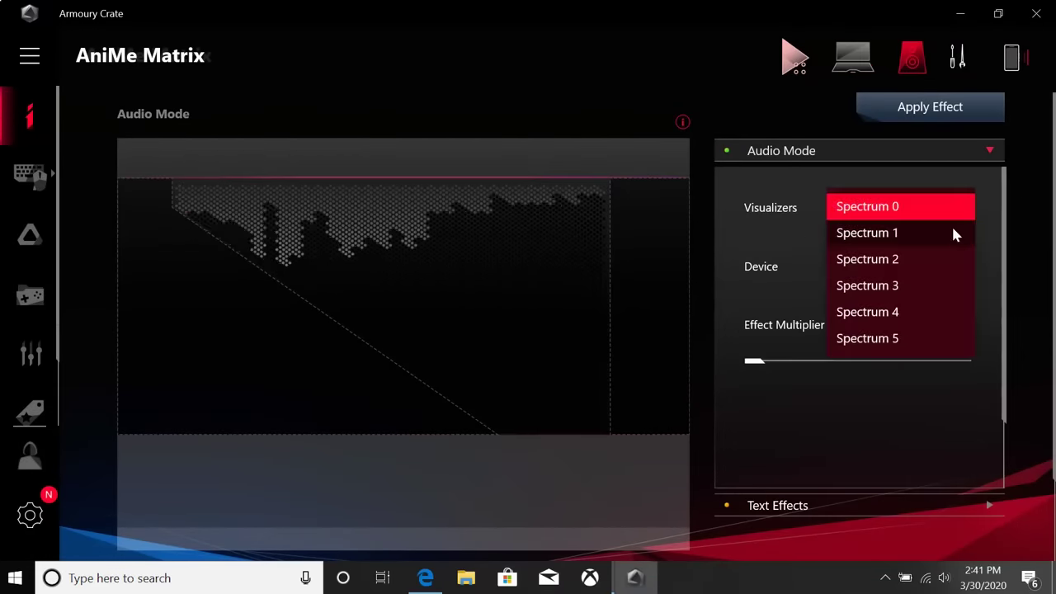
click(956, 261)
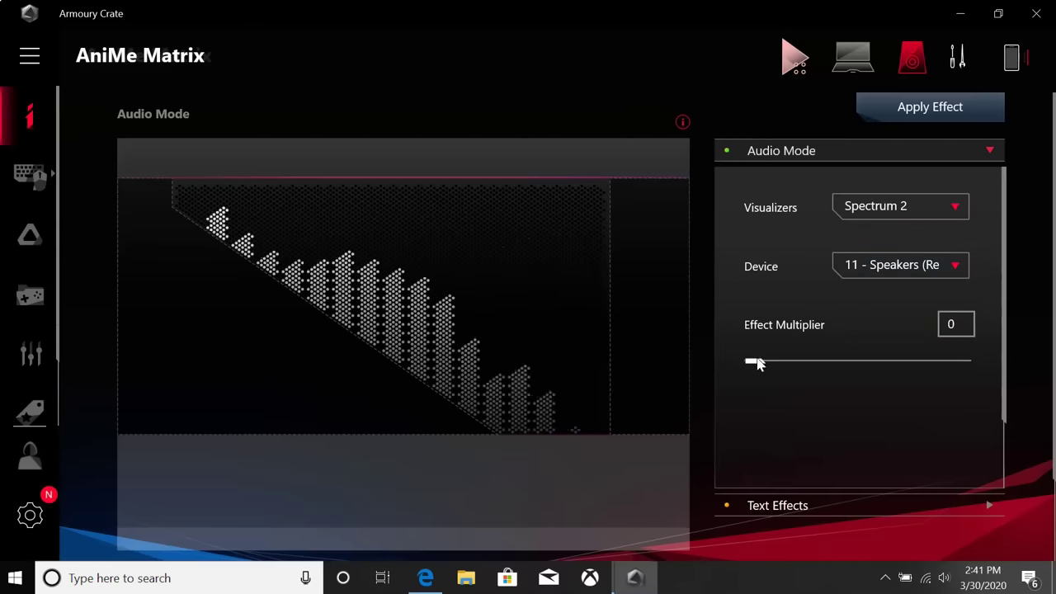
drag(754, 360, 969, 368)
click(777, 505)
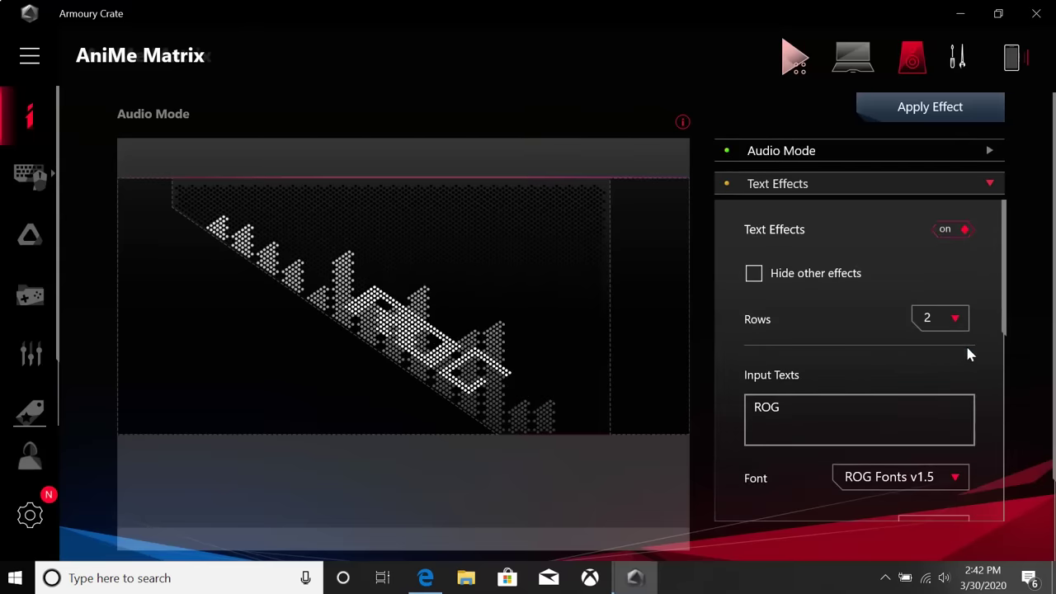
scroll(988, 472, down, 1)
click(966, 480)
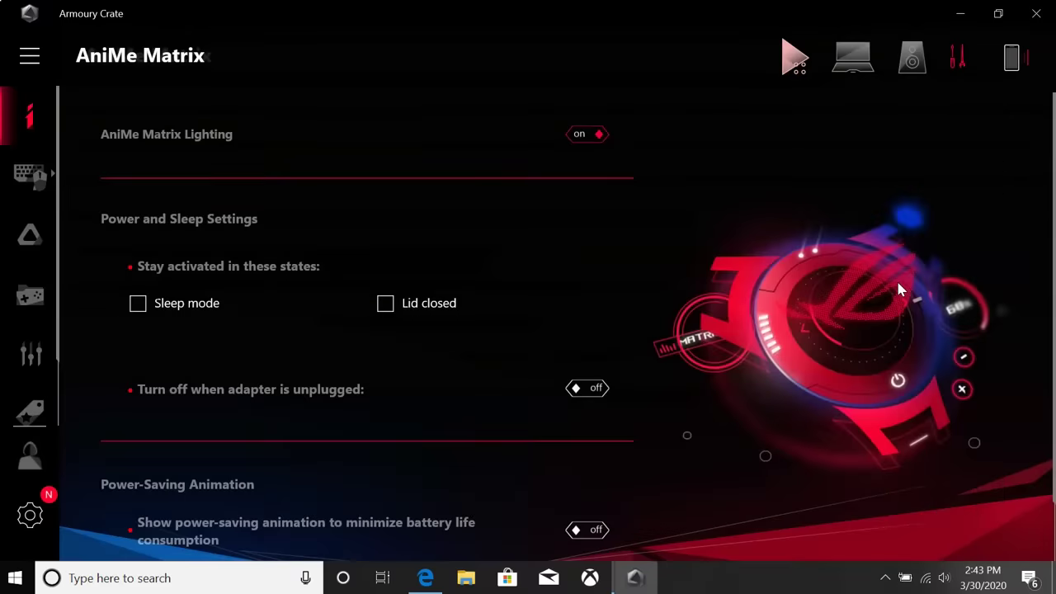